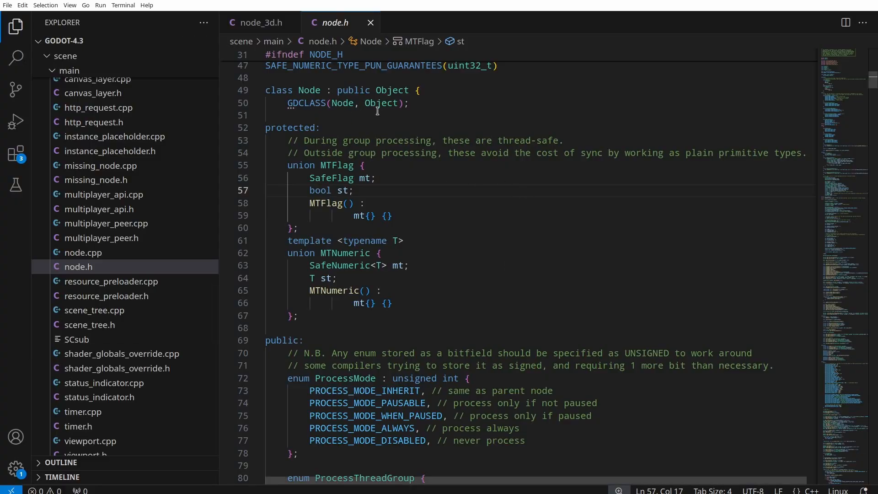
{"action": "left_click", "coordinate": [485, 115]}
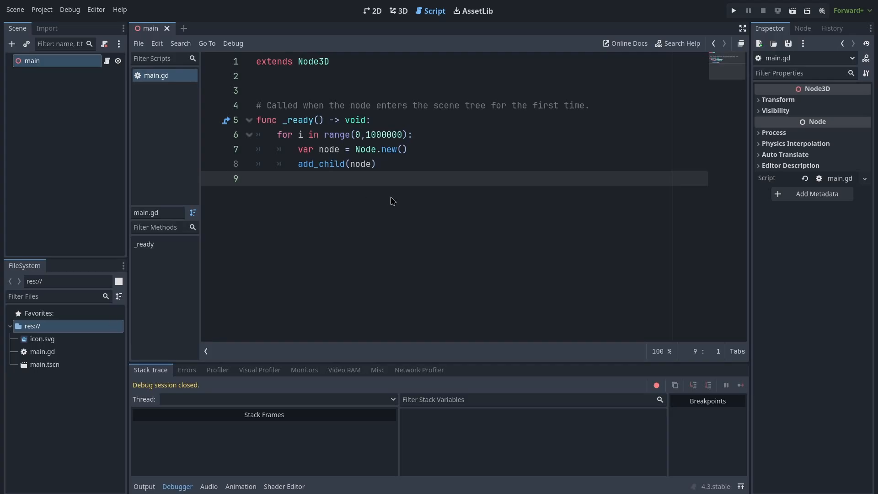
Step: Switch to Godot, select the main node in the scene tree and run the project
{"action": "left_click", "coordinate": [89, 109]}
{"action": "left_click", "coordinate": [74, 64]}
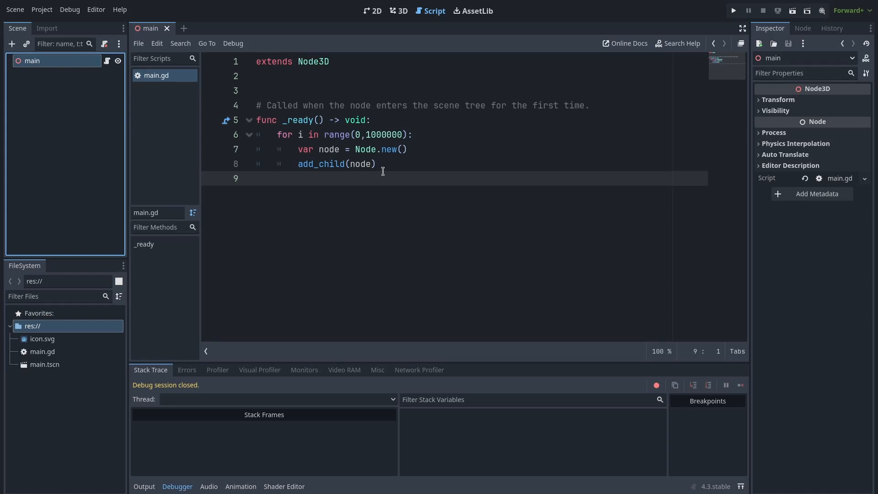
{"action": "key", "text": "F5"}
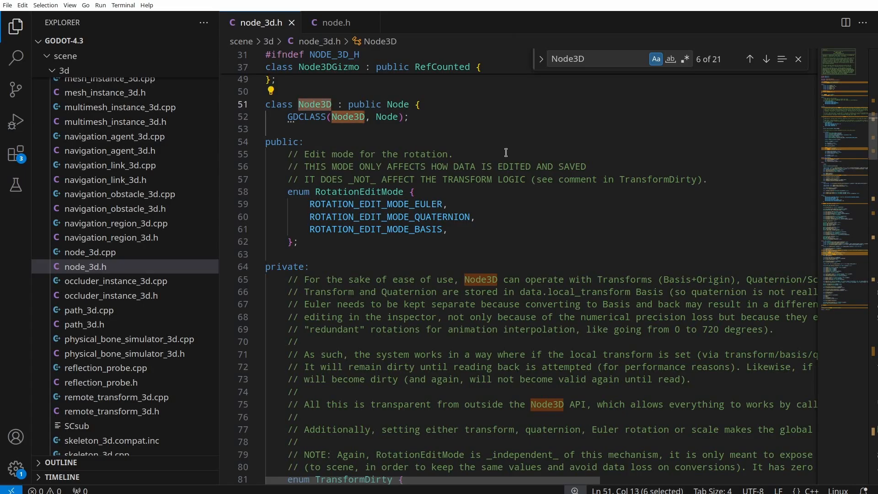
Step: Switch to the engine source code and examine the Node3D Data struct in node_3d.h, highlighting global_transform and local_transform
{"action": "scroll", "coordinate": [480, 199], "scroll_direction": "down", "scroll_amount": 10}
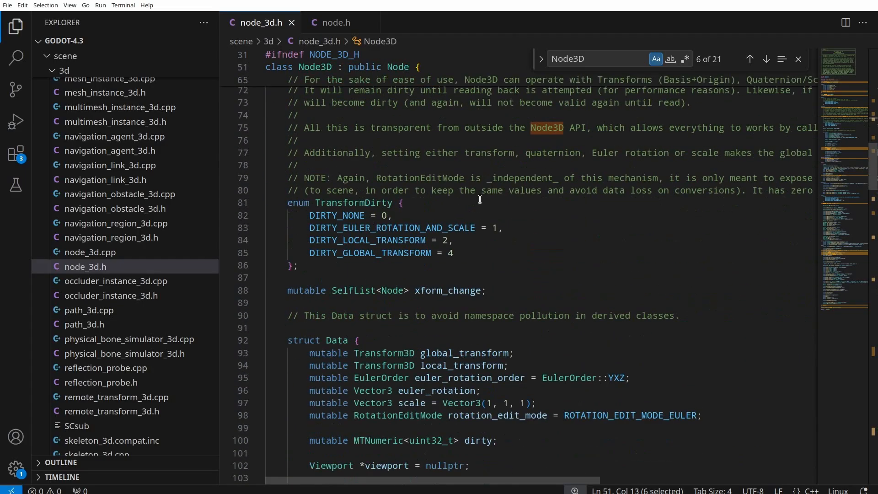
{"action": "left_click_drag", "start_coordinate": [526, 195], "coordinate": [442, 201]}
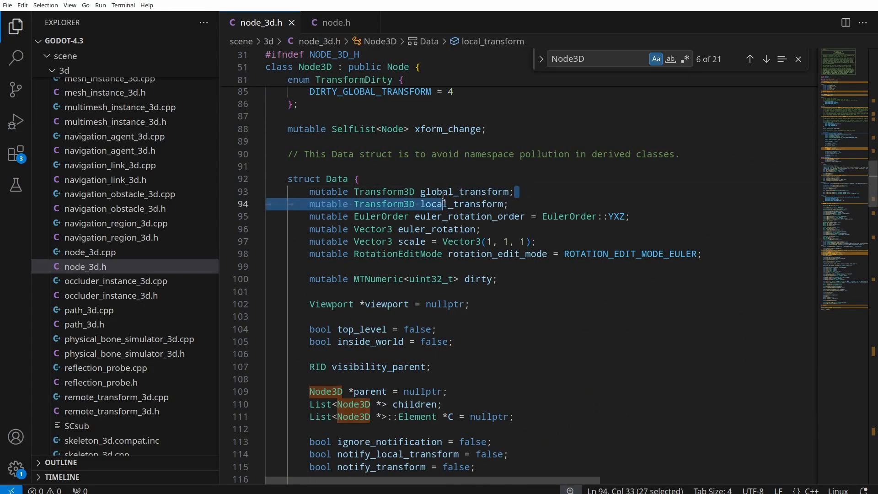
{"action": "double_click", "coordinate": [447, 195]}
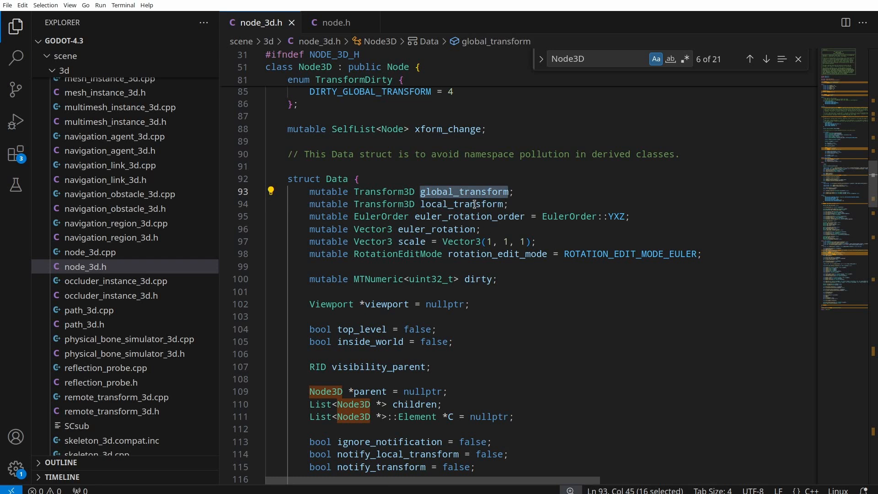
{"action": "double_click", "coordinate": [473, 204]}
{"action": "scroll", "coordinate": [484, 221], "scroll_direction": "down", "scroll_amount": 1}
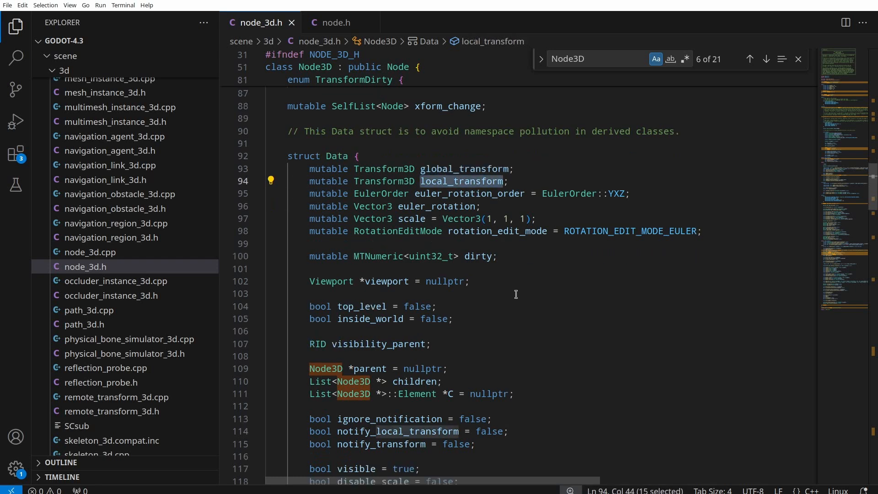
{"action": "double_click", "coordinate": [451, 195]}
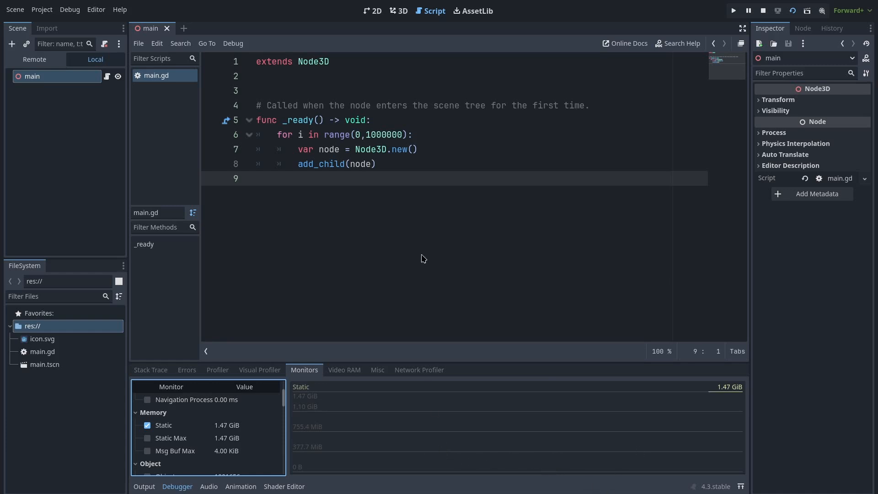
Step: Return to Godot and highlight the Node3D type in the node creation line of main.gd
{"action": "left_click_drag", "start_coordinate": [423, 151], "coordinate": [371, 149]}
{"action": "double_click", "coordinate": [371, 149]}
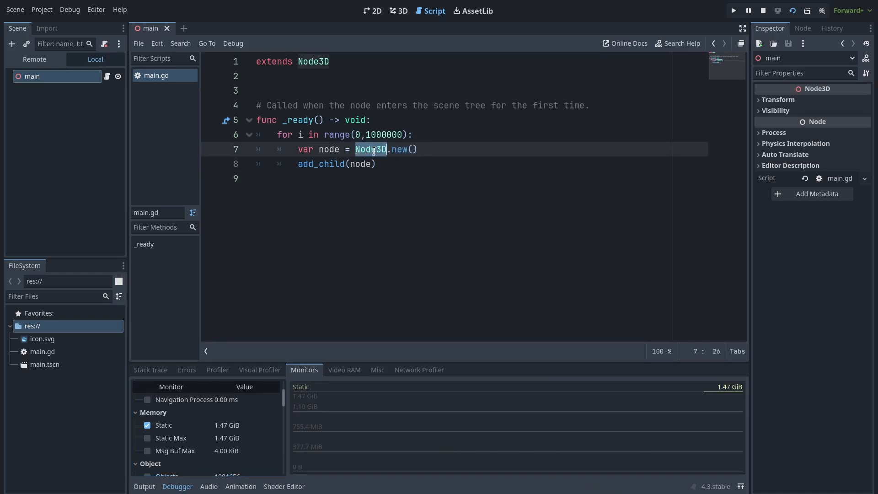
{"action": "left_click", "coordinate": [393, 206]}
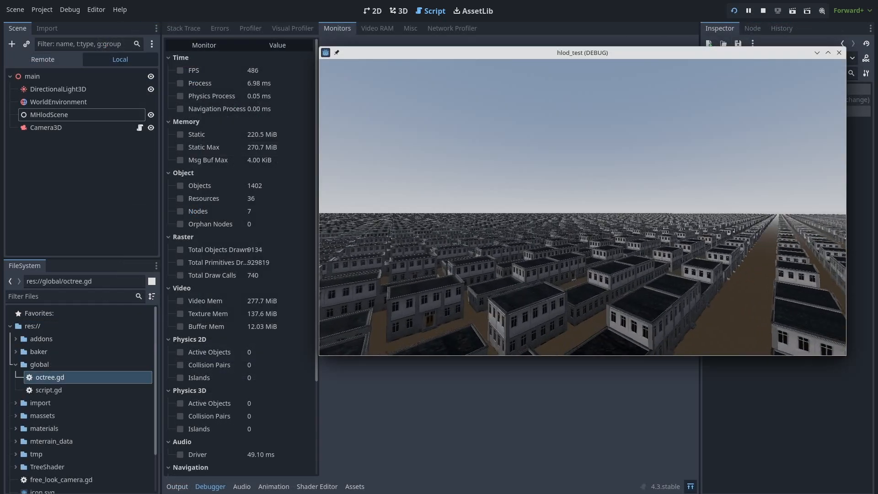
Step: Fly the camera forward over the rows of houses in the running hlod_test project while observing the performance monitors
{"action": "key", "text": "w"}
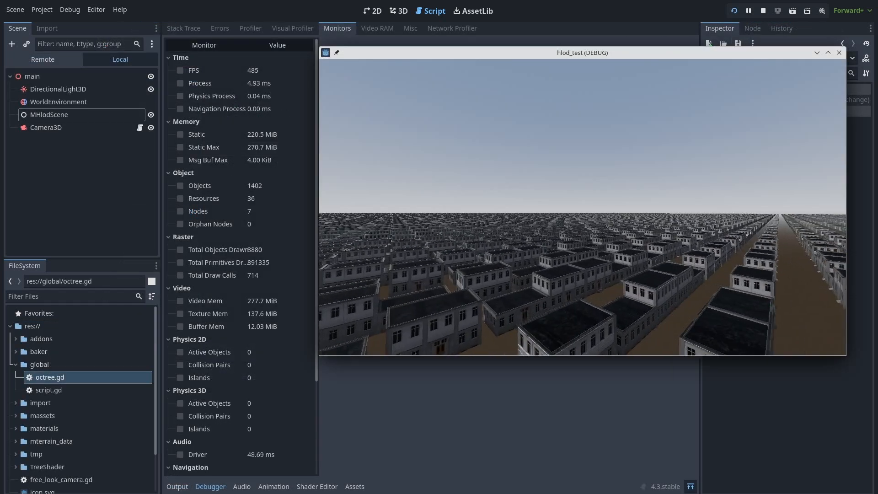
{"action": "key", "text": "w"}
{"action": "key", "text": "a"}
{"action": "key", "text": "w"}
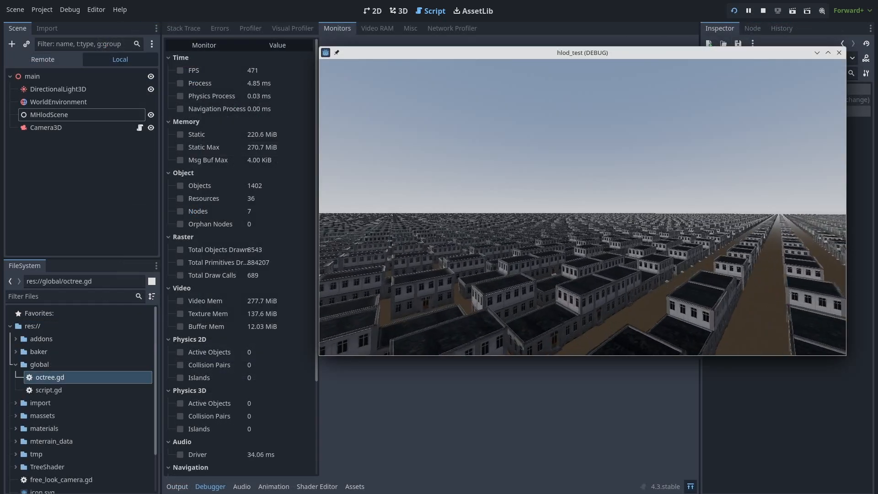
{"action": "key", "text": "w"}
{"action": "key", "text": "w"}
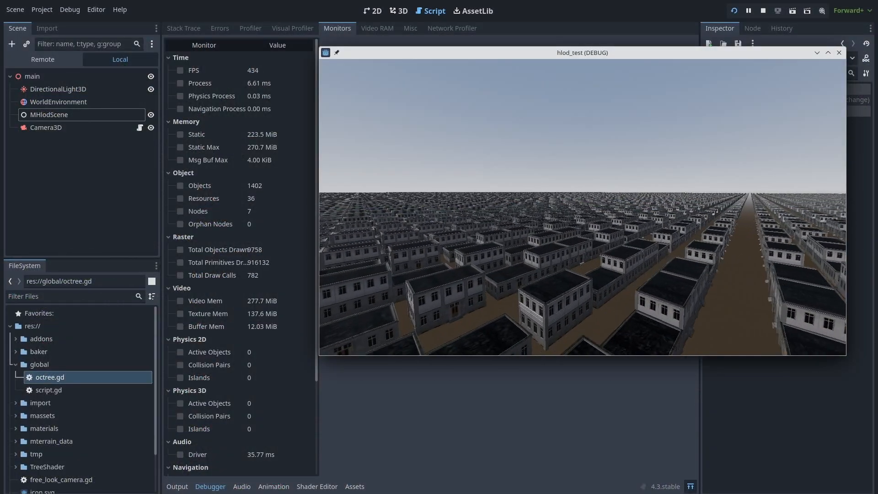
{"action": "key", "text": "w"}
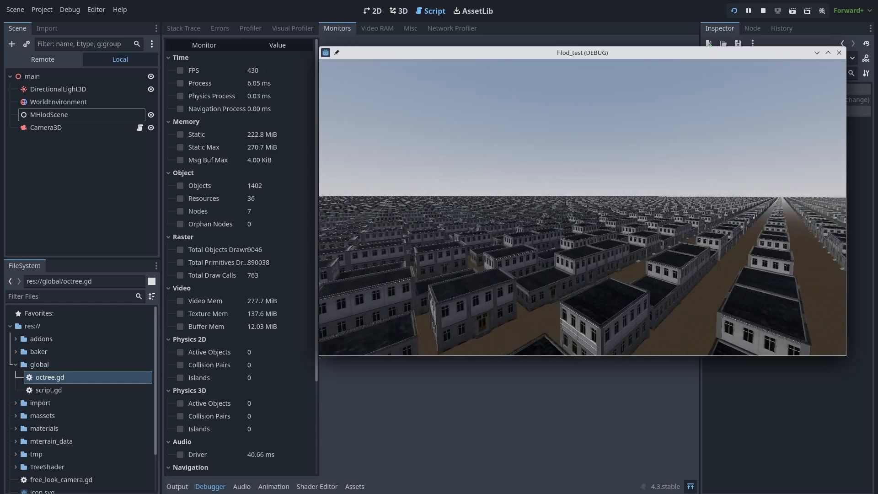
{"action": "key", "text": "w"}
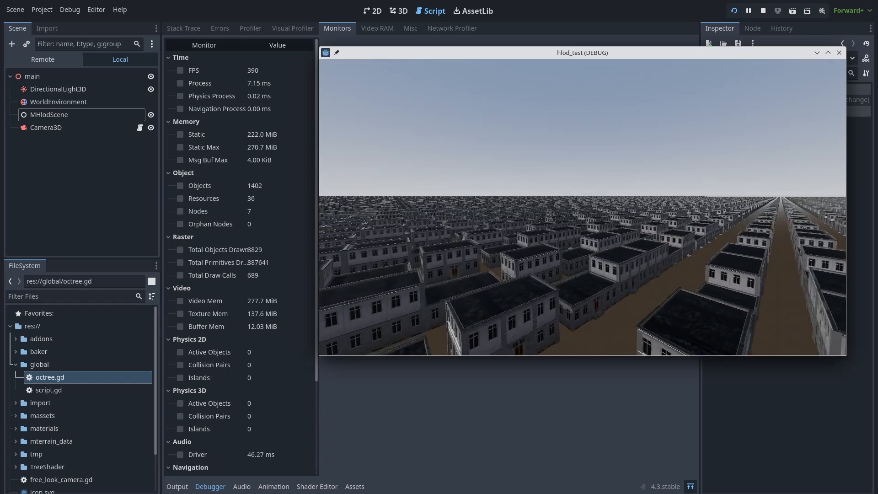
{"action": "key", "text": "w"}
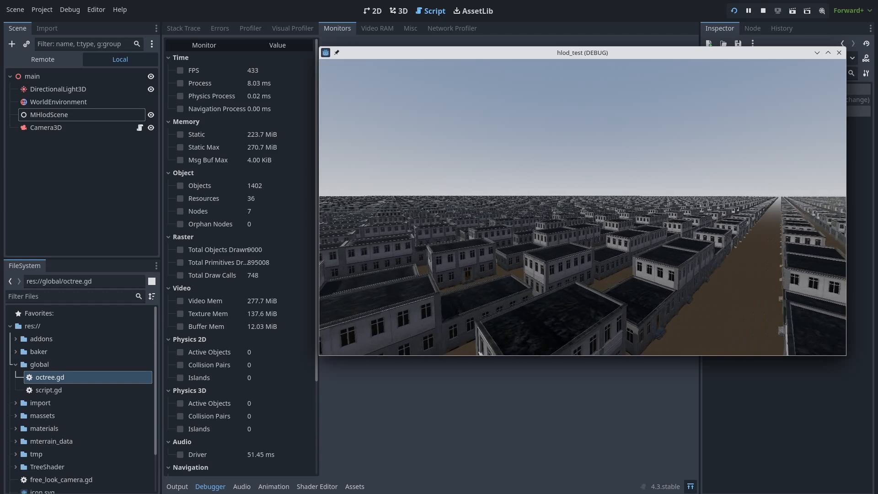
{"action": "key", "text": "w"}
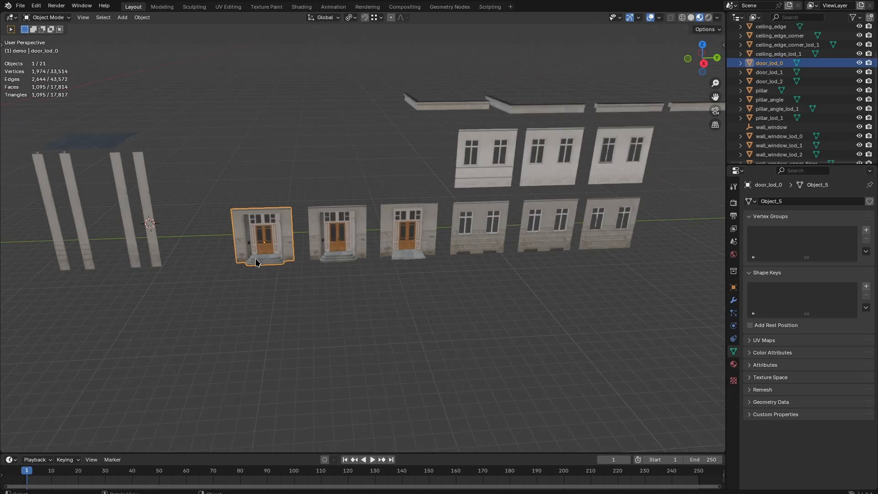
Step: In Blender, frame the door_lod_0 object for a close view and select the neighbouring door LOD to compare its detail
{"action": "key", "text": "KP_Decimal"}
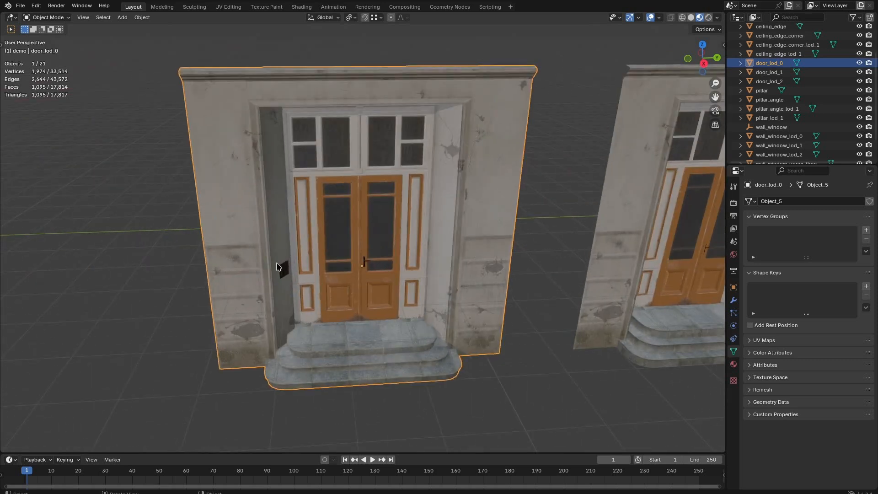
{"action": "left_click", "coordinate": [602, 292]}
{"action": "middle_click_drag", "start_coordinate": [601, 292], "coordinate": [493, 292], "text": "shift"}
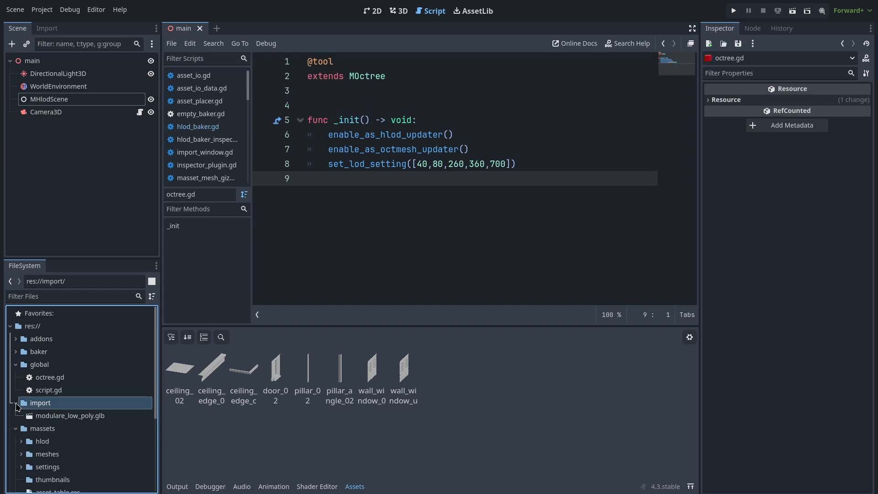
Step: Open modulare_low_poly.glb from the import folder in Godot's asset importer and review its collections
{"action": "double_click", "coordinate": [46, 415]}
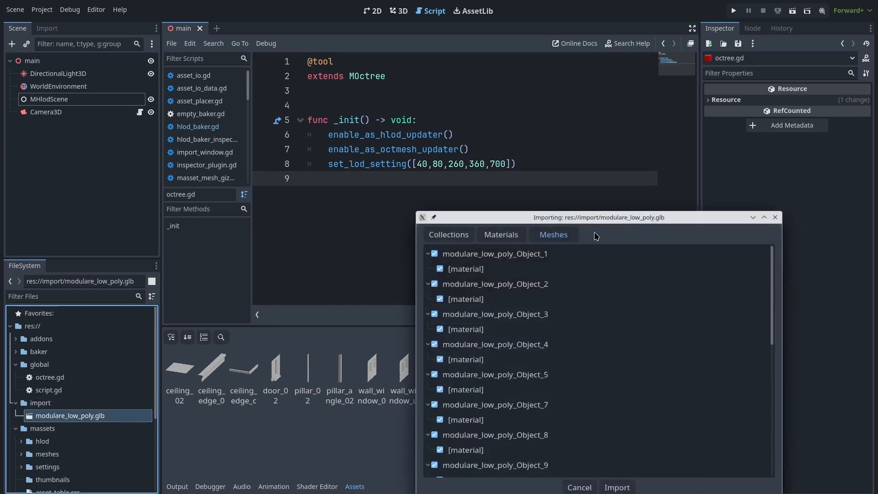
{"action": "left_click_drag", "start_coordinate": [602, 218], "coordinate": [463, 79]}
{"action": "left_click", "coordinate": [327, 95]}
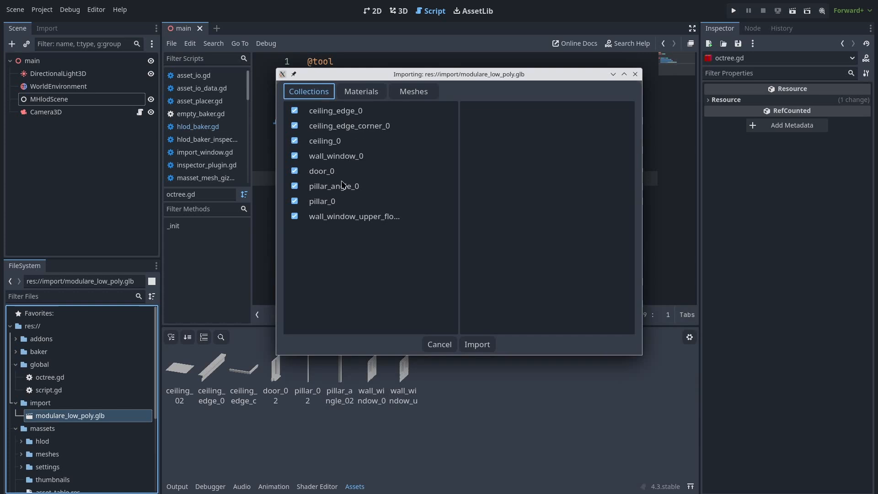
Step: Assign modulare_lowpol.material to the GLB's material and import the file
{"action": "left_click", "coordinate": [361, 91]}
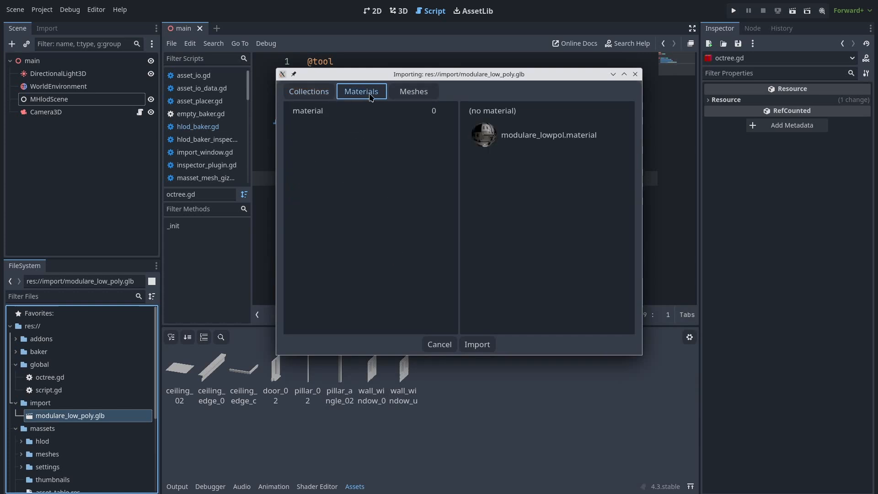
{"action": "left_click", "coordinate": [312, 109]}
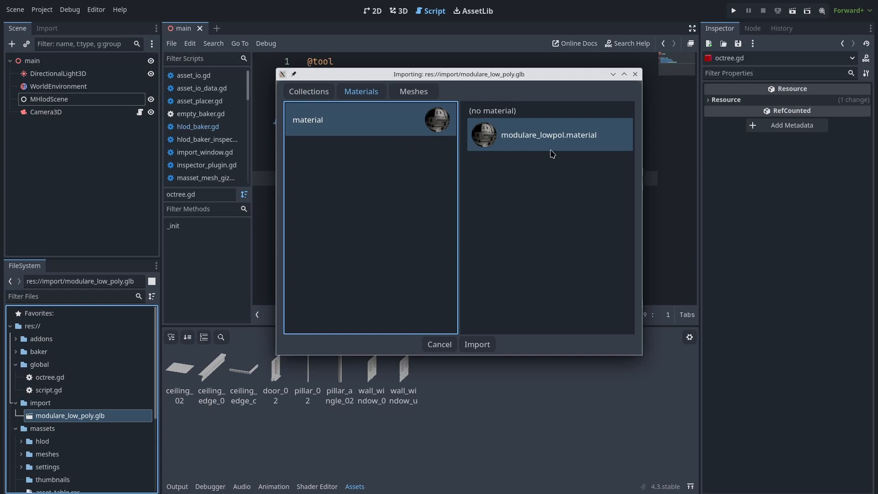
{"action": "left_click", "coordinate": [477, 344]}
{"action": "left_click", "coordinate": [221, 339]}
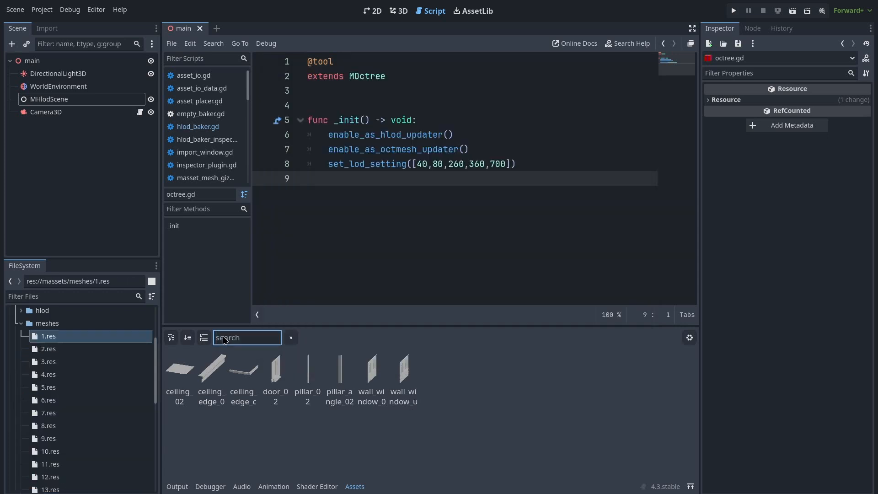
{"action": "left_click", "coordinate": [291, 338]}
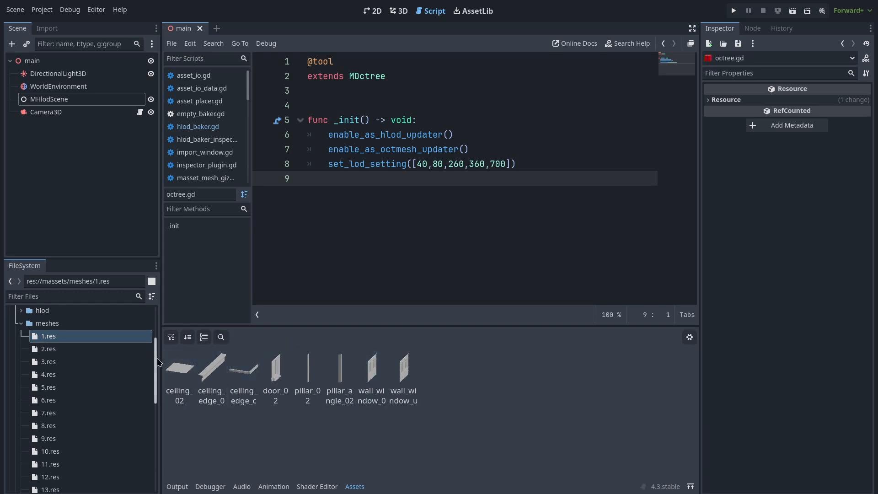
{"action": "left_click", "coordinate": [221, 337]}
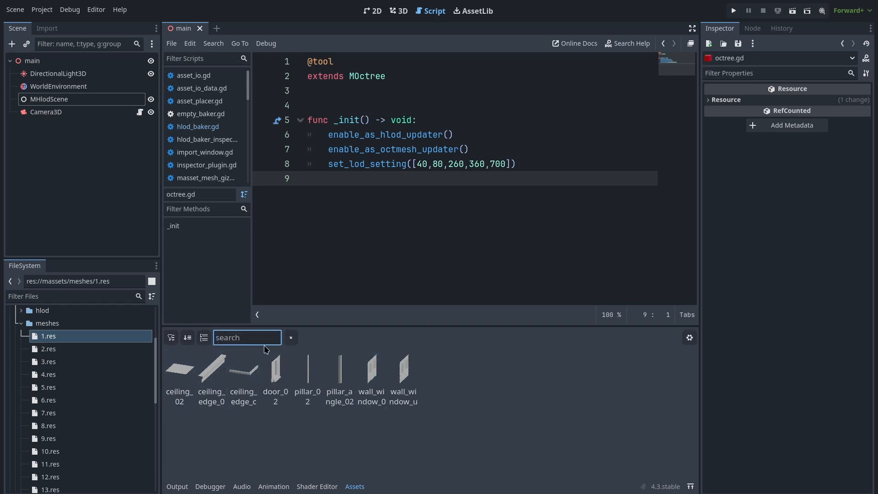
{"action": "left_click", "coordinate": [293, 340]}
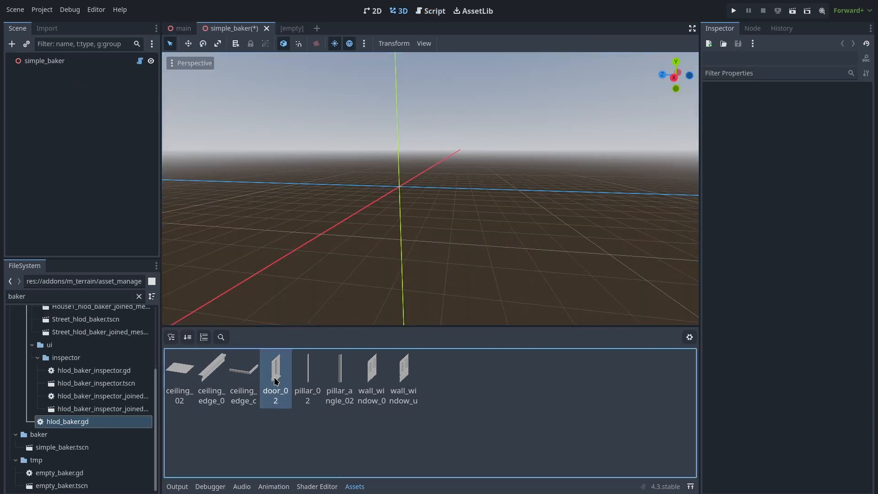
Step: Place the door_02 asset at the origin of the simple_baker scene and inspect the door up close
{"action": "left_click_drag", "start_coordinate": [275, 370], "coordinate": [381, 219]}
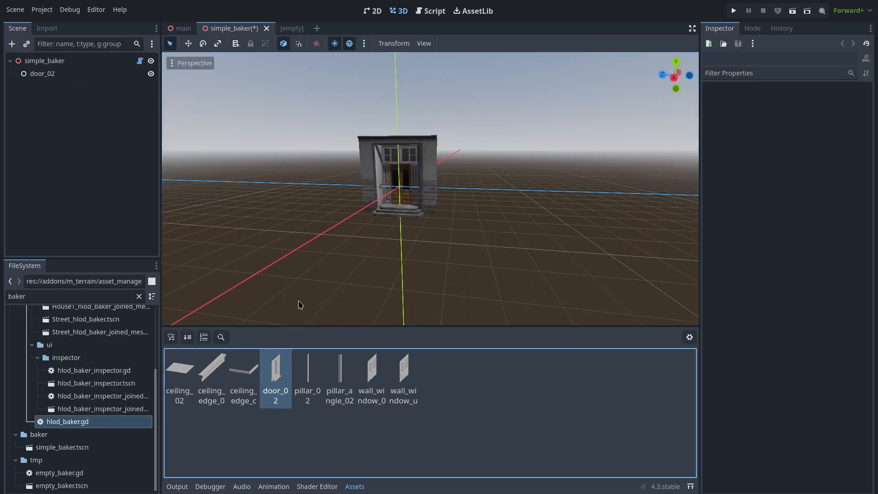
{"action": "scroll", "coordinate": [534, 274], "scroll_direction": "up", "scroll_amount": 2}
{"action": "key", "text": "w"}
{"action": "right_click_drag", "start_coordinate": [534, 274], "coordinate": [603, 274]}
{"action": "key", "text": "a"}
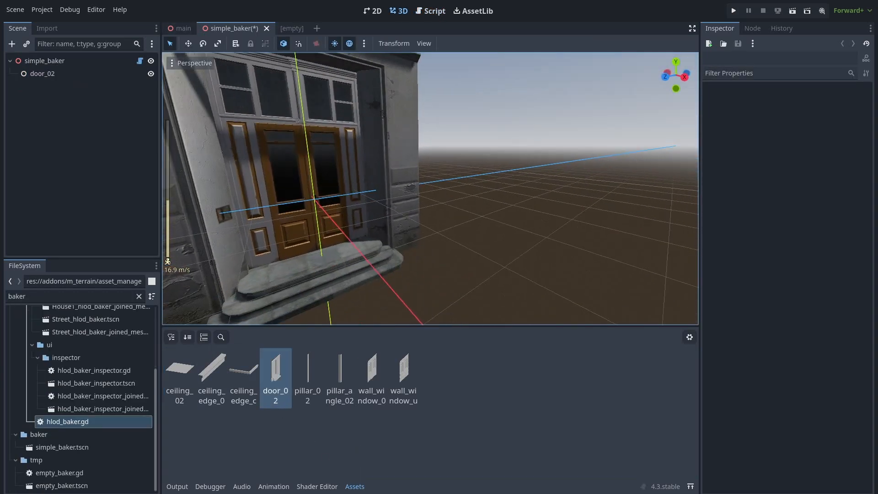
{"action": "key", "text": "s"}
{"action": "right_click_drag", "start_coordinate": [468, 214], "coordinate": [432, 234]}
{"action": "key", "text": "s"}
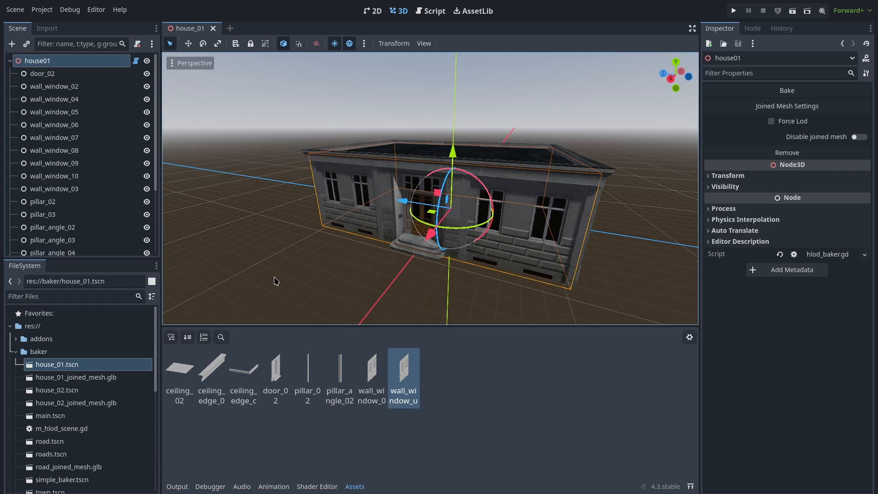
Step: Select the house01 root node in the house_01 scene to inspect the assembled house and its bake settings
{"action": "left_click", "coordinate": [274, 281]}
{"action": "left_click", "coordinate": [53, 60]}
{"action": "middle_click_drag", "start_coordinate": [673, 141], "coordinate": [609, 182], "text": "shift"}
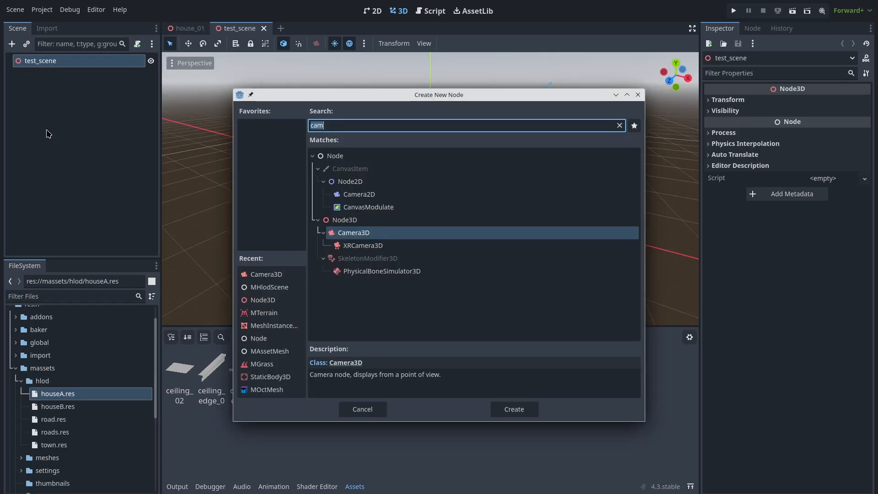
Step: Add an MHlodScene node under test_scene and load houseA.res as its Hlod resource
{"action": "type", "text": "mhlods"}
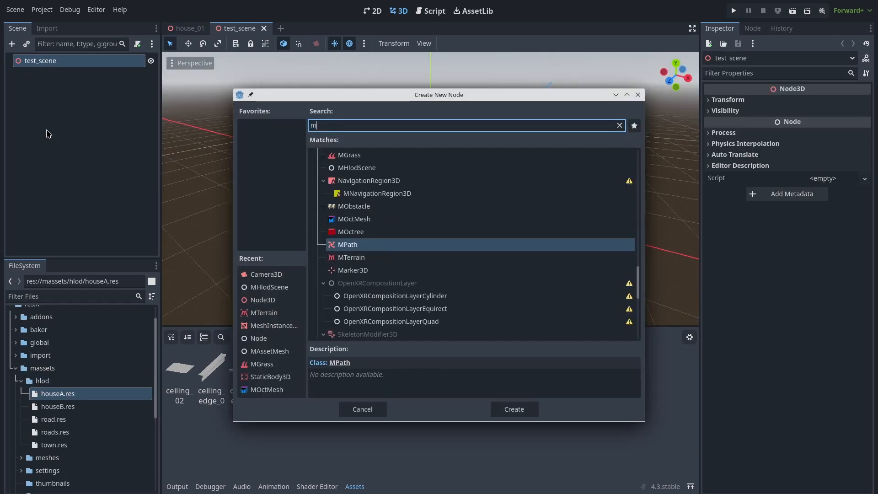
{"action": "key", "text": "Return"}
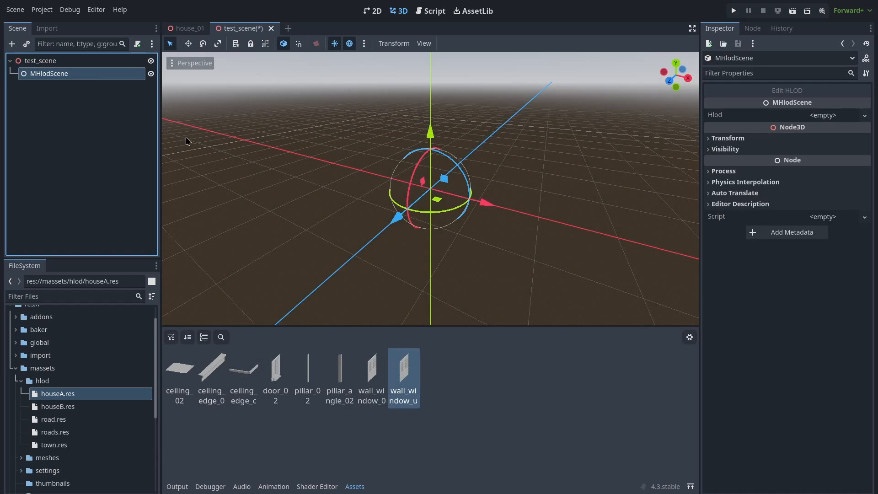
{"action": "left_click", "coordinate": [863, 115]}
{"action": "left_click", "coordinate": [833, 162]}
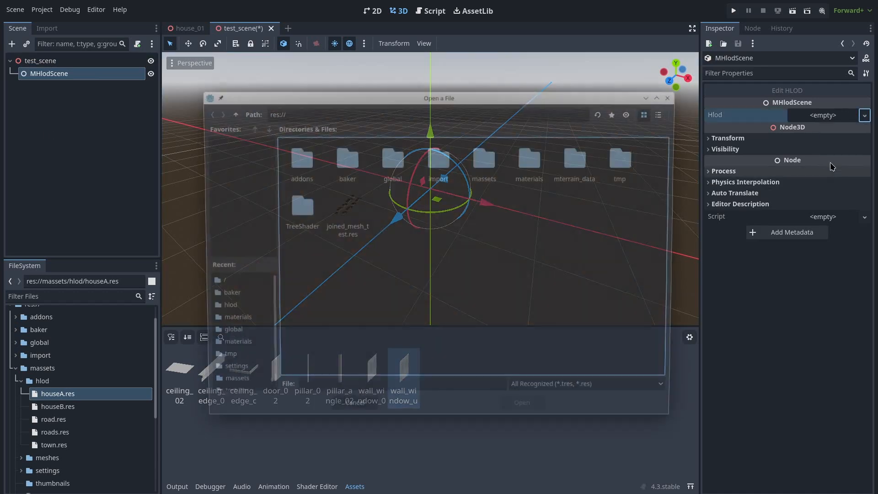
{"action": "double_click", "coordinate": [301, 160]}
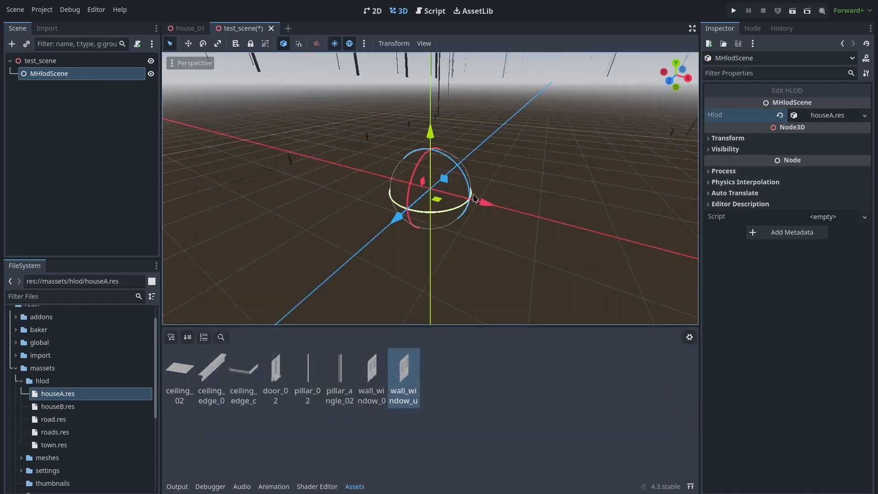
Step: Examine the baked house in test_scene from its front, including the entrance, windows and facade
{"action": "right_click_drag", "start_coordinate": [408, 208], "coordinate": [389, 177]}
{"action": "scroll", "coordinate": [408, 208], "scroll_direction": "up", "scroll_amount": 3}
{"action": "key", "text": "s"}
{"action": "key", "text": "s"}
{"action": "right_click_drag", "start_coordinate": [386, 227], "coordinate": [252, 235]}
{"action": "scroll", "coordinate": [387, 227], "scroll_direction": "down", "scroll_amount": 10}
{"action": "key", "text": "w"}
{"action": "left_click", "coordinate": [387, 227]}
{"action": "key", "text": "d"}
{"action": "right_click_drag", "start_coordinate": [407, 240], "coordinate": [406, 241]}
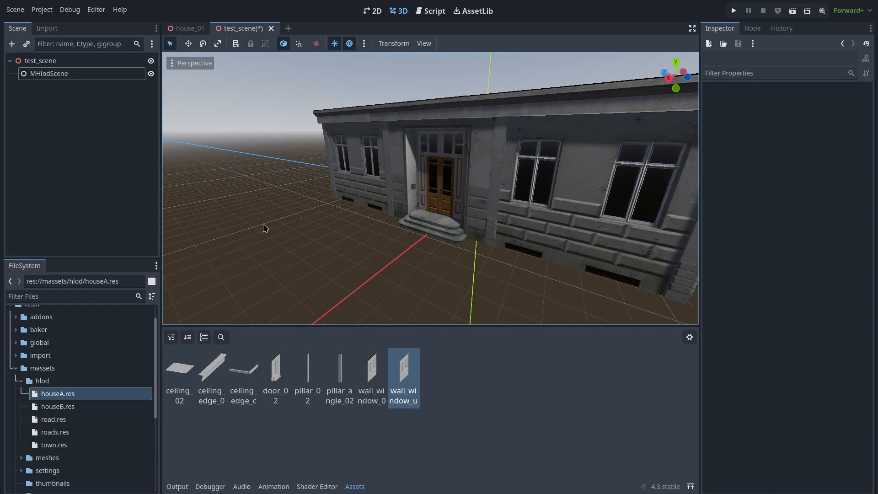
Step: Select the MHlodScene node in test_scene and inspect its properties and the house it displays
{"action": "left_click", "coordinate": [96, 136]}
{"action": "left_click", "coordinate": [45, 71]}
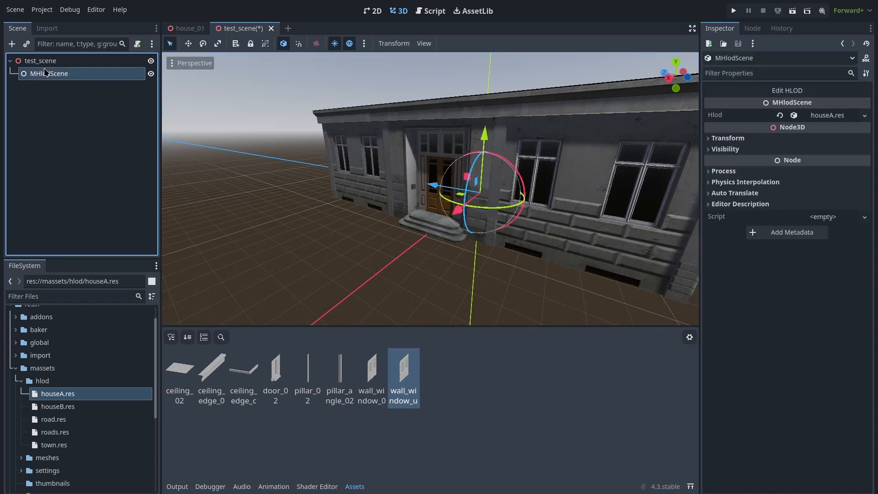
{"action": "right_click_drag", "start_coordinate": [338, 183], "coordinate": [344, 182]}
{"action": "key", "text": "s"}
{"action": "scroll", "coordinate": [350, 184], "scroll_direction": "up", "scroll_amount": 3}
{"action": "key", "text": "w"}
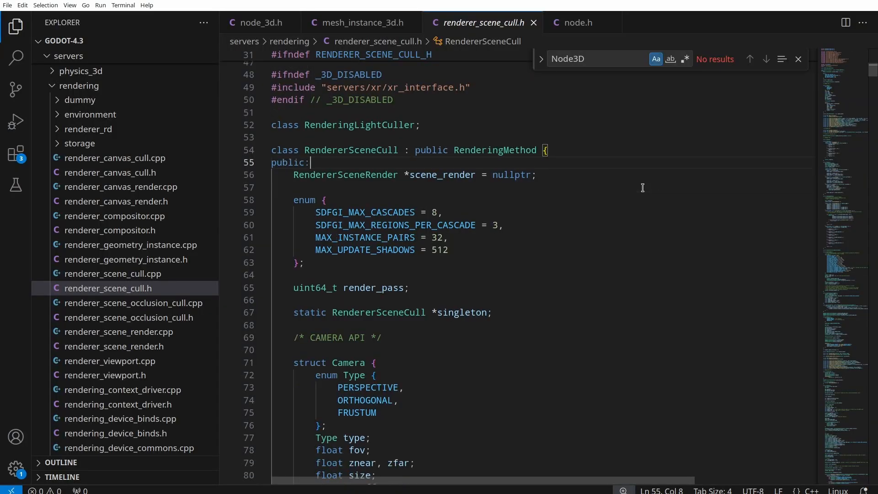
Step: In the code editor, read the camera, occluder and scenario declarations of the RendererSceneCull class in renderer_scene_cull.h
{"action": "scroll", "coordinate": [642, 188], "scroll_direction": "down", "scroll_amount": 12}
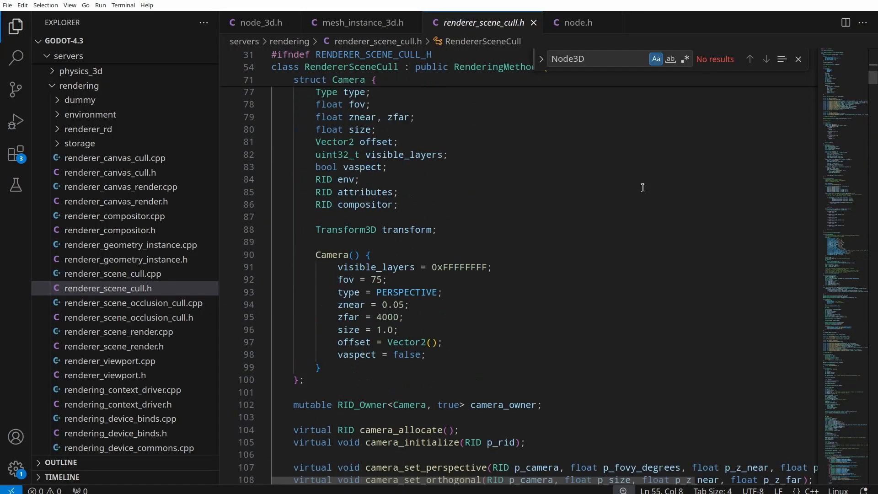
{"action": "scroll", "coordinate": [643, 187], "scroll_direction": "down", "scroll_amount": 7}
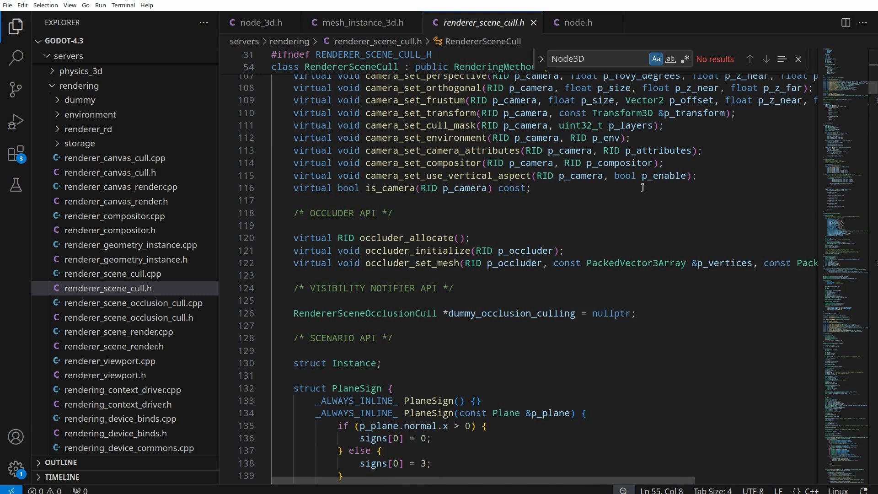
{"action": "scroll", "coordinate": [643, 188], "scroll_direction": "down", "scroll_amount": 2}
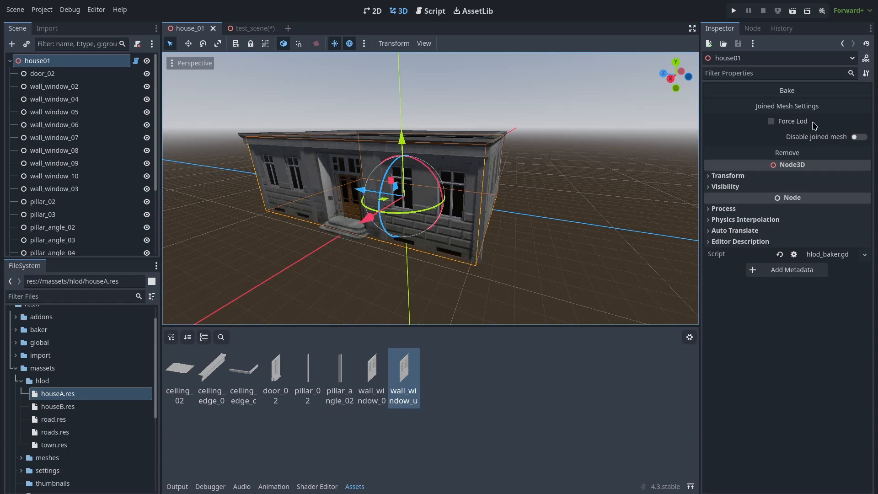
Step: Make a joined mesh for house01 exported from the scene at LOD 3, excluding the Node3D and Node3D2 groups
{"action": "left_click", "coordinate": [833, 107]}
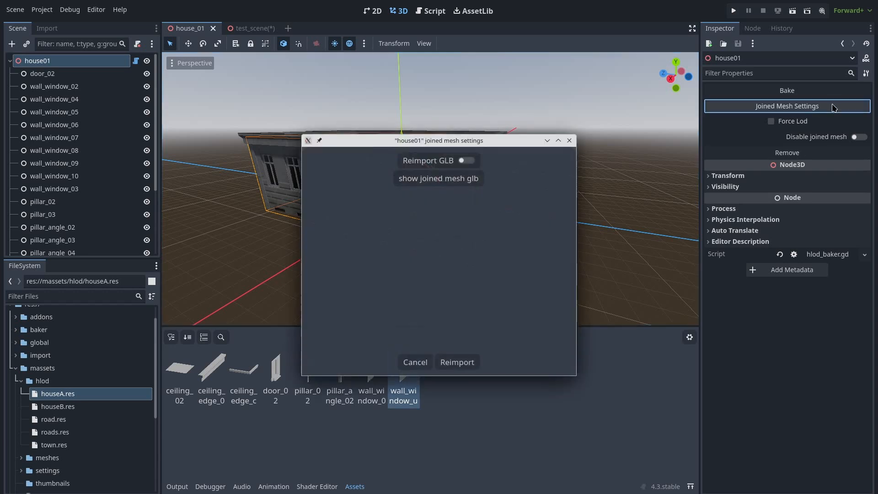
{"action": "left_click", "coordinate": [473, 160]}
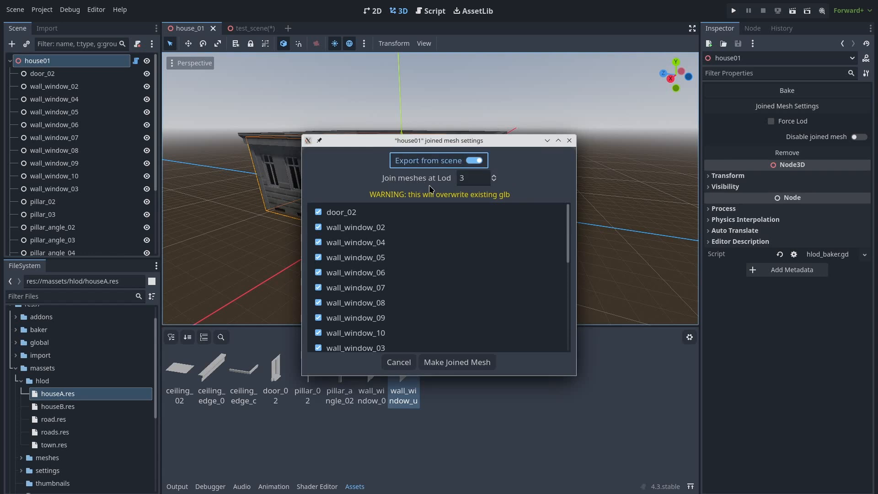
{"action": "scroll", "coordinate": [429, 274], "scroll_direction": "down", "scroll_amount": 5}
{"action": "left_click", "coordinate": [319, 235]}
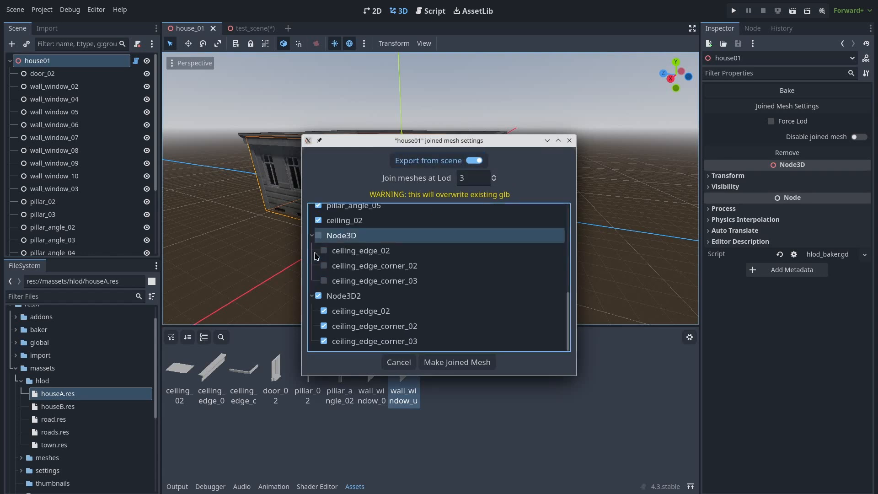
{"action": "left_click", "coordinate": [318, 296]}
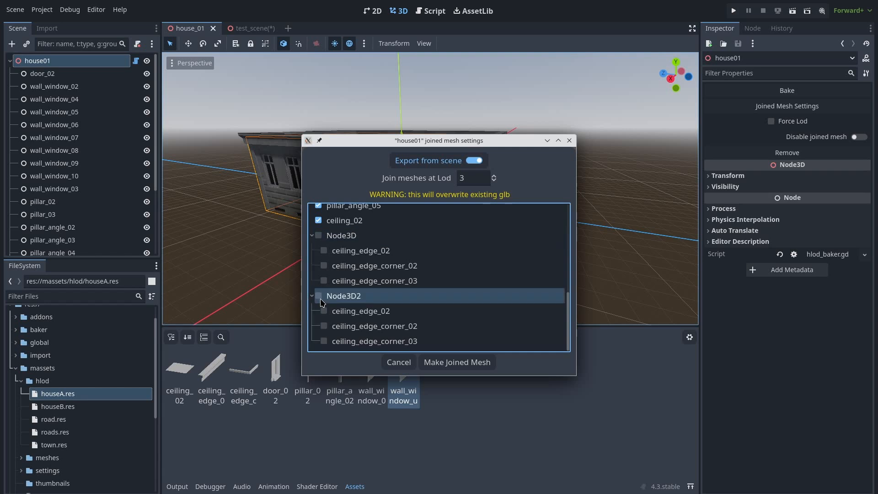
{"action": "left_click", "coordinate": [443, 366]}
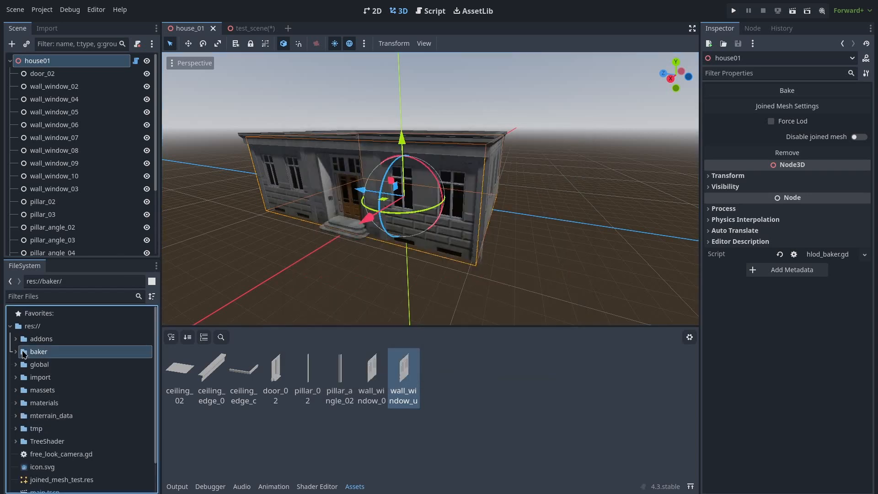
Step: Open the import settings of house_01_joined_mesh.glb from the baker folder and inspect the joined mesh from several angles
{"action": "left_click", "coordinate": [17, 351]}
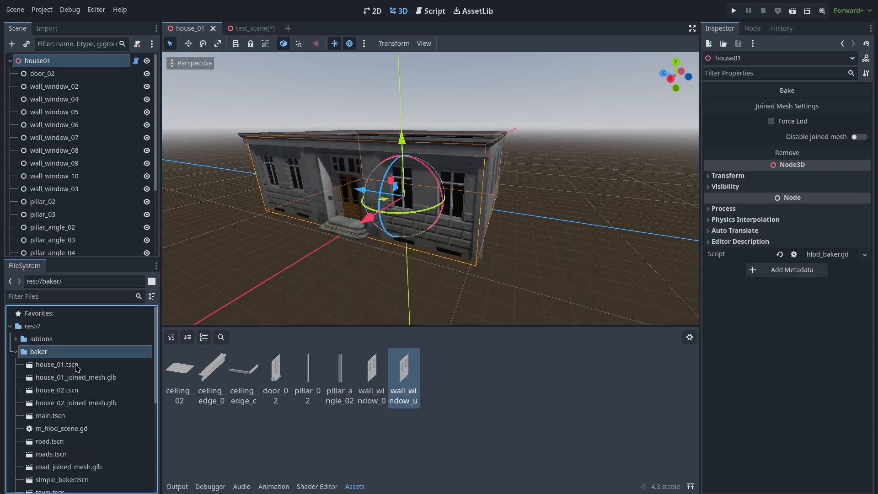
{"action": "left_click", "coordinate": [74, 365]}
{"action": "double_click", "coordinate": [82, 380]}
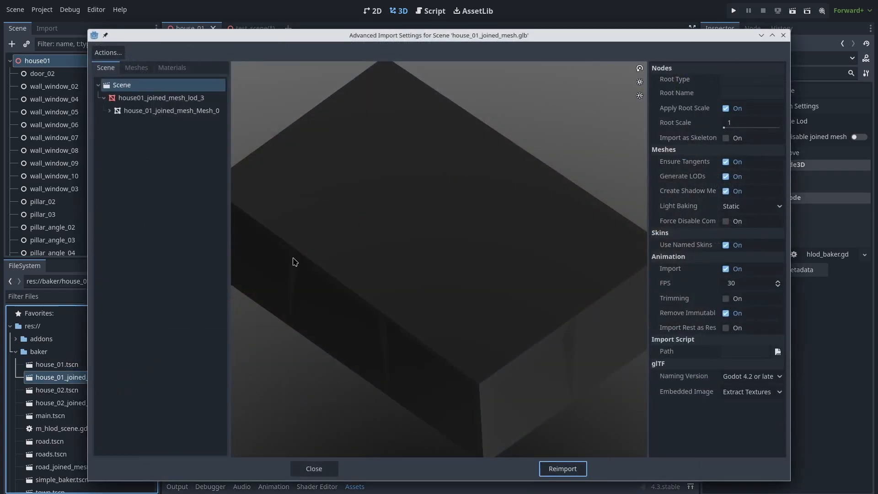
{"action": "left_click_drag", "start_coordinate": [426, 262], "coordinate": [344, 241]}
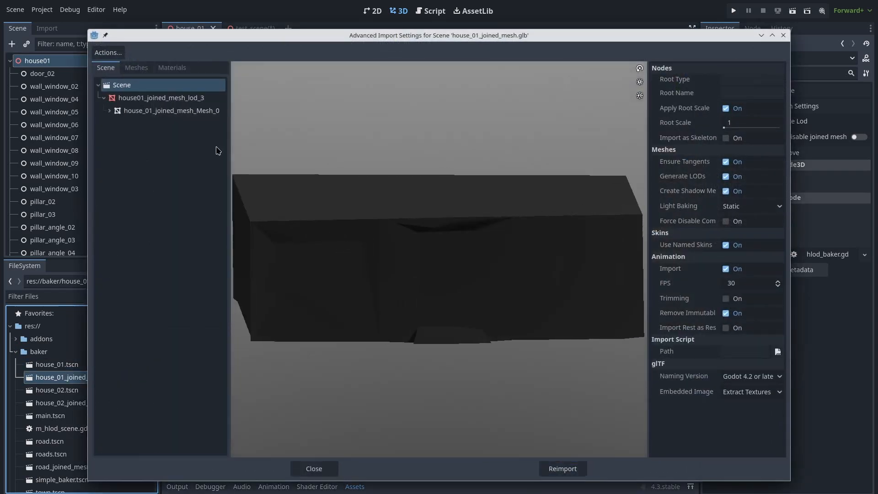
{"action": "left_click_drag", "start_coordinate": [418, 262], "coordinate": [437, 263]}
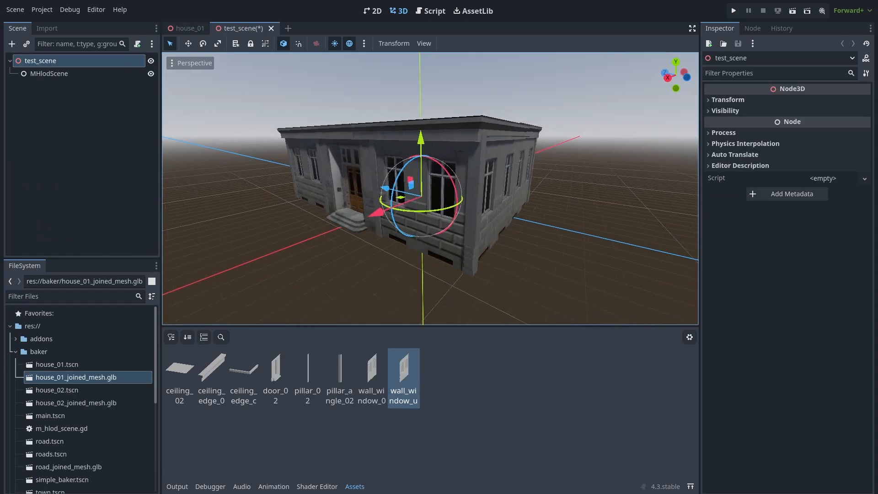
Step: Examine how the house's level of detail in test_scene changes between far and near viewing distances
{"action": "scroll", "coordinate": [167, 262], "scroll_direction": "down", "scroll_amount": 5}
{"action": "scroll", "coordinate": [429, 188], "scroll_direction": "up", "scroll_amount": 16}
{"action": "key", "text": "s"}
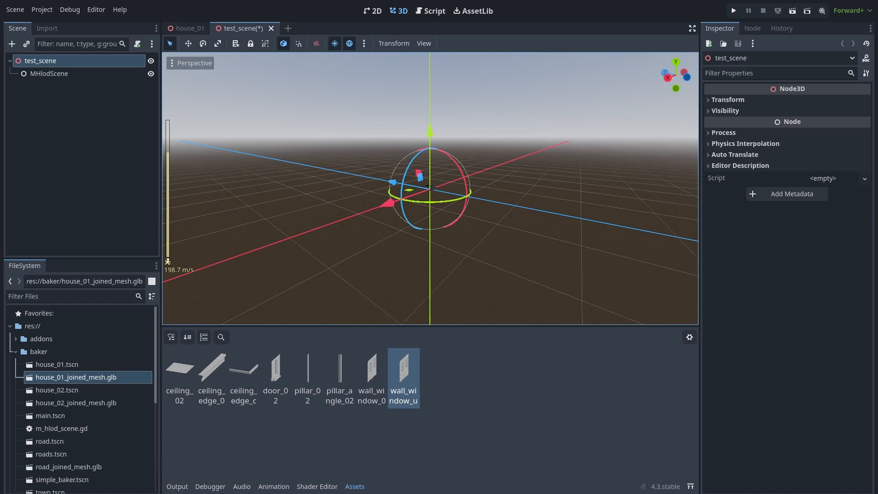
{"action": "key", "text": "w"}
{"action": "left_click", "coordinate": [509, 321]}
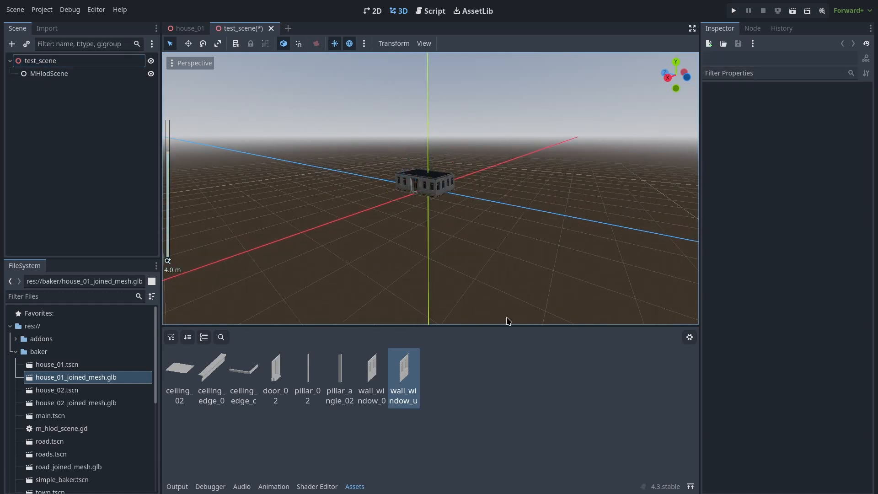
{"action": "right_click_drag", "start_coordinate": [445, 200], "coordinate": [445, 200]}
{"action": "key", "text": "w"}
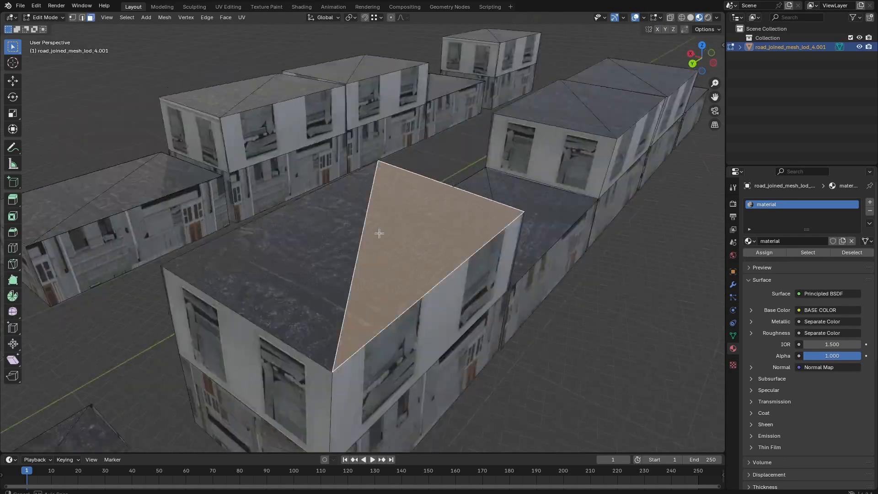
Step: In Blender, select a face of the road_joined_mesh_lod_4.001 mesh in Edit Mode and hide it
{"action": "middle_click_drag", "start_coordinate": [378, 231], "coordinate": [299, 240]}
{"action": "middle_click_drag", "start_coordinate": [613, 415], "coordinate": [277, 283], "text": "shift"}
{"action": "left_click", "coordinate": [277, 283]}
{"action": "key", "text": "h"}
{"action": "middle_click_drag", "start_coordinate": [357, 327], "coordinate": [308, 243]}
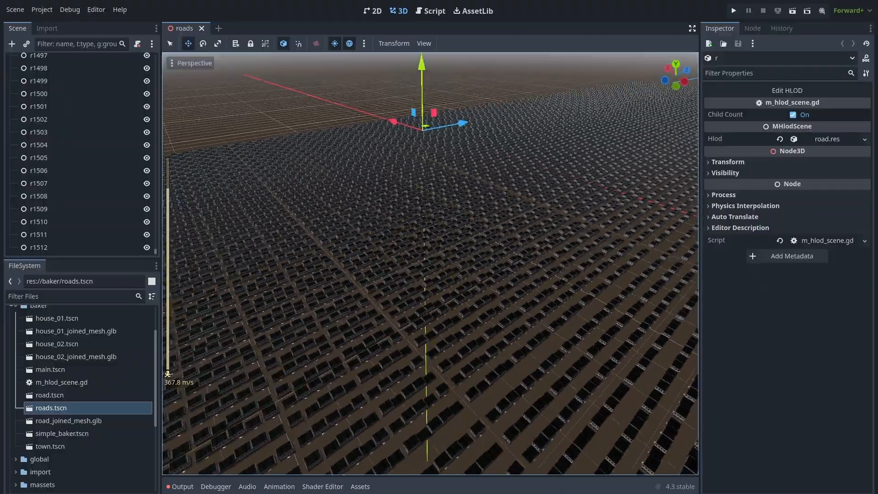
Step: Switch to Godot and examine the rows of houses in the roads and town scenes from above
{"action": "key", "text": "w"}
{"action": "scroll", "coordinate": [430, 263], "scroll_direction": "down", "scroll_amount": 8}
{"action": "right_click_drag", "start_coordinate": [430, 263], "coordinate": [565, 192]}
{"action": "key", "text": "w"}
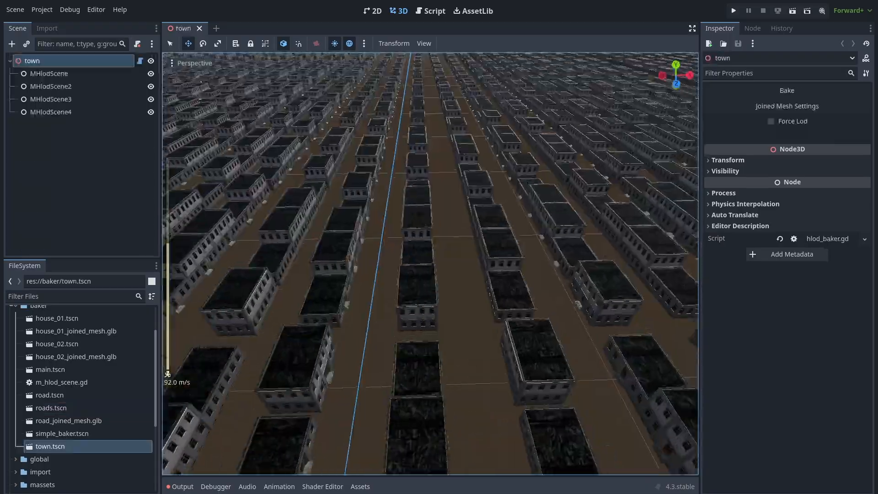
{"action": "right_click_drag", "start_coordinate": [430, 247], "coordinate": [474, 281]}
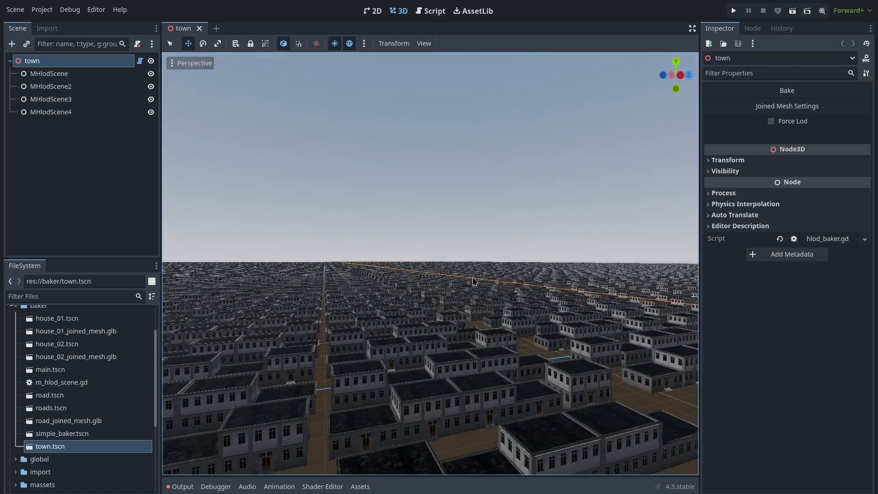
Step: Run the project and fly forward over the town while checking the debugger's performance monitors
{"action": "key", "text": "F5"}
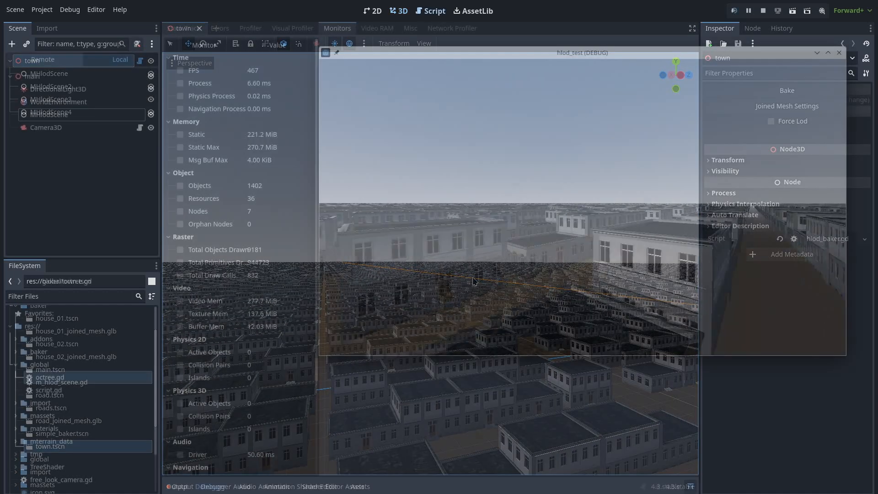
{"action": "key", "text": "w"}
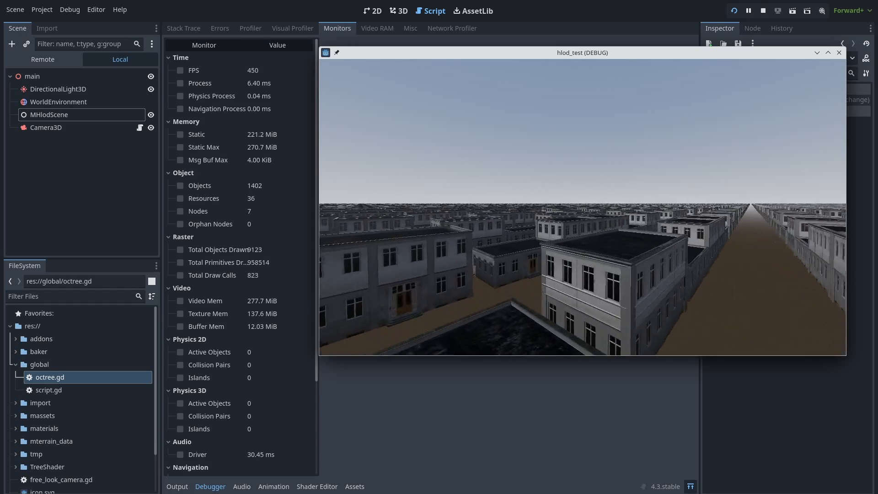
{"action": "key", "text": "w"}
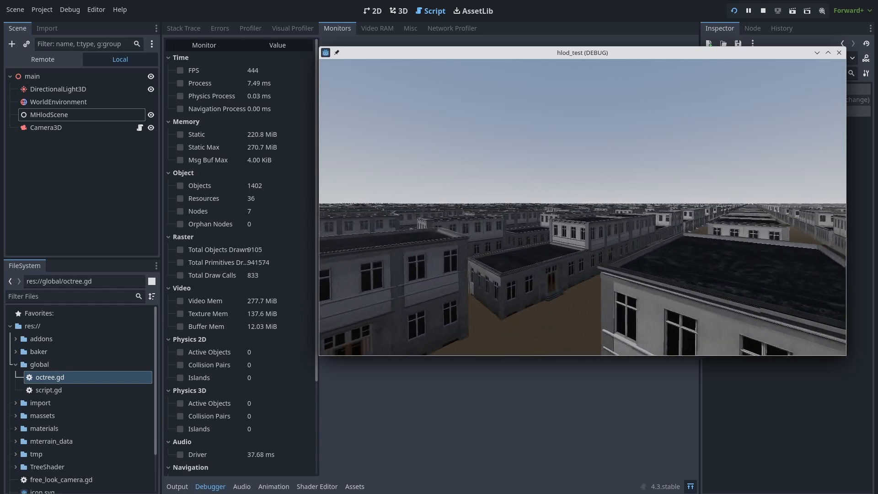
{"action": "key", "text": "w"}
{"action": "key", "text": "w"}
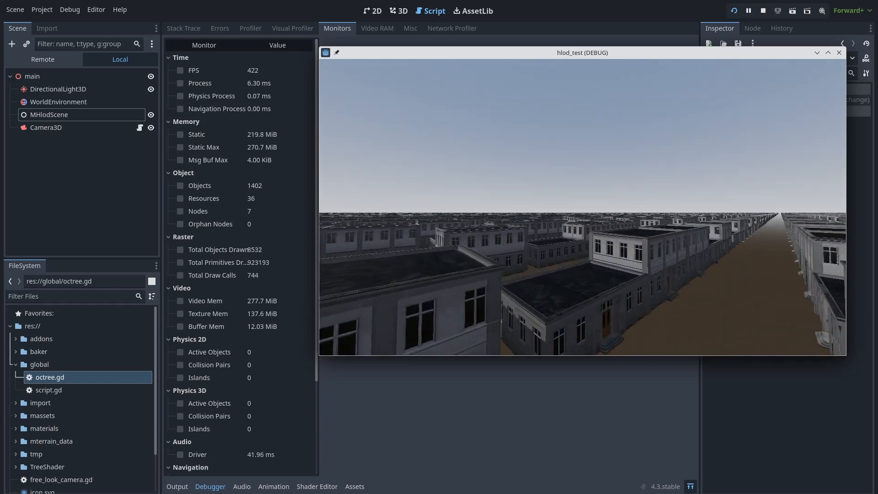
{"action": "key", "text": "w"}
{"action": "key", "text": "w"}
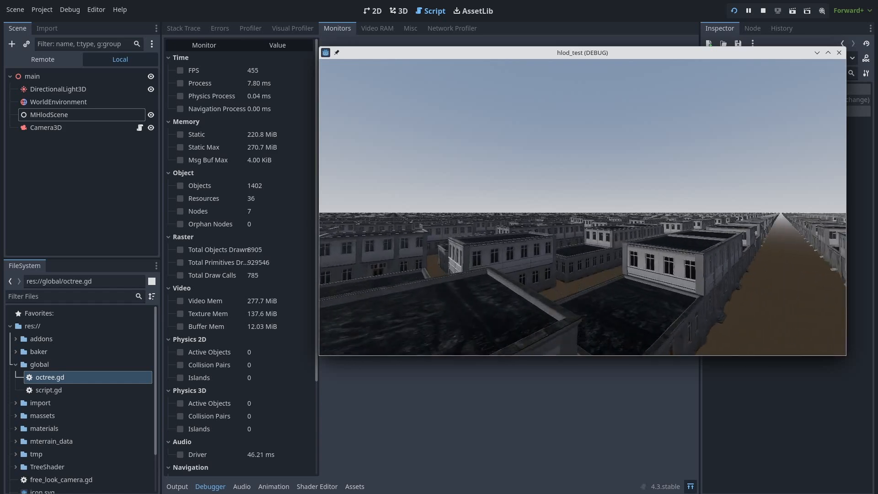
{"action": "key", "text": "w"}
{"action": "key", "text": "w"}
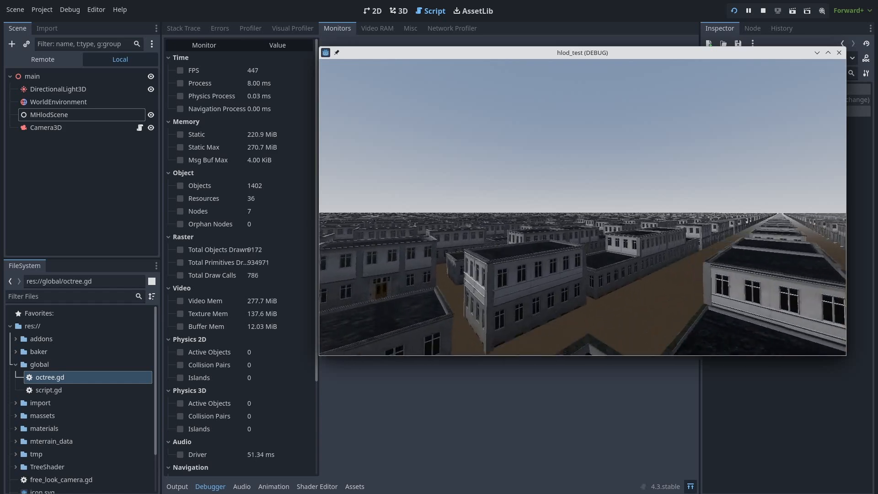
{"action": "key", "text": "w"}
{"action": "key", "text": "w"}
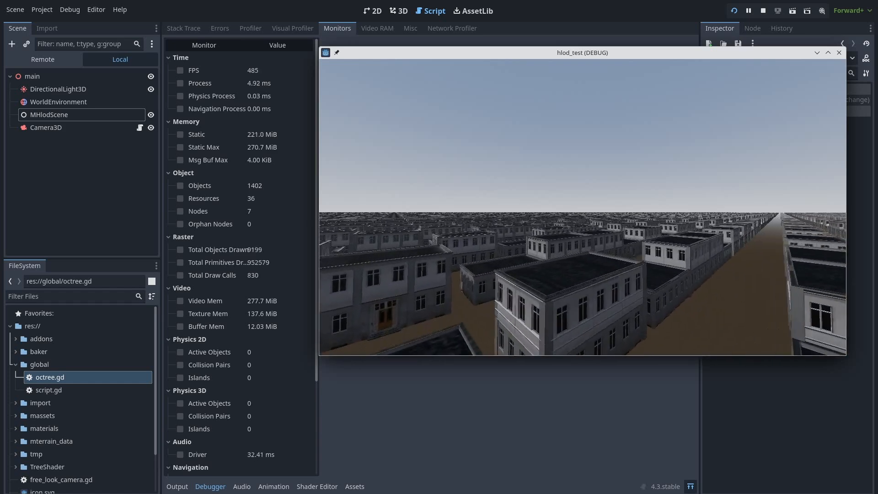
{"action": "key", "text": "w"}
{"action": "key", "text": "w"}
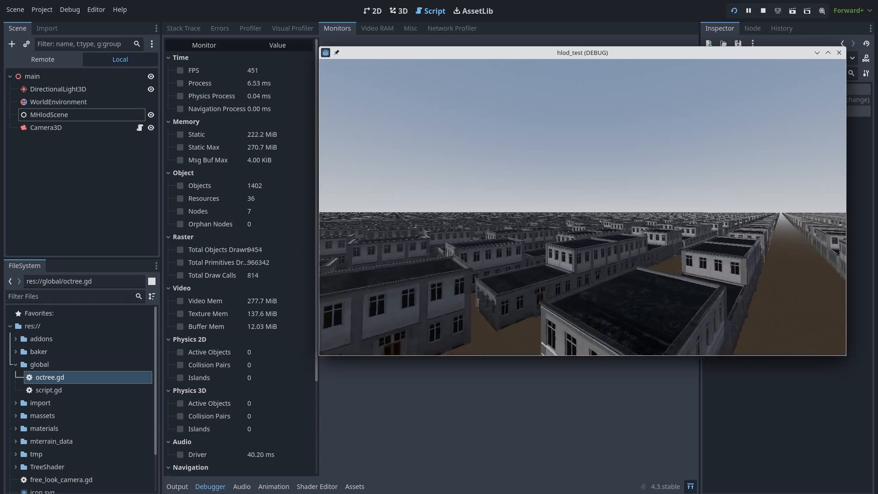
{"action": "key", "text": "w"}
{"action": "key", "text": "w"}
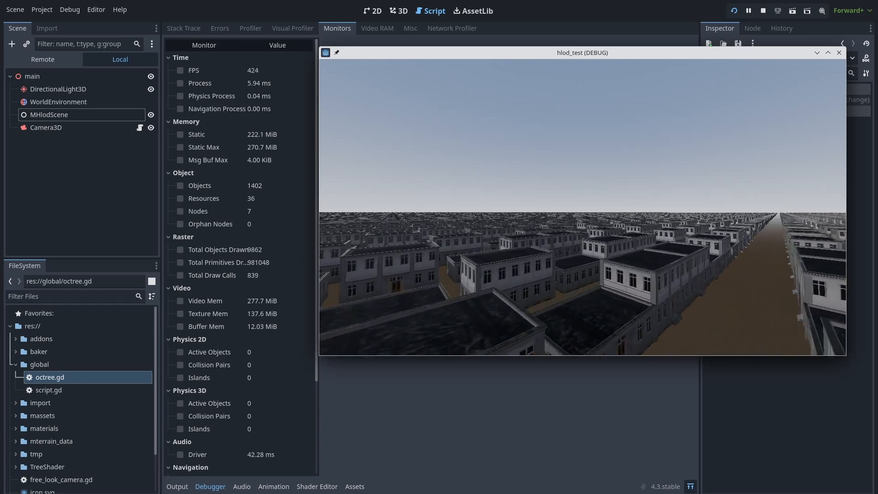
{"action": "key", "text": "w"}
{"action": "key", "text": "w"}
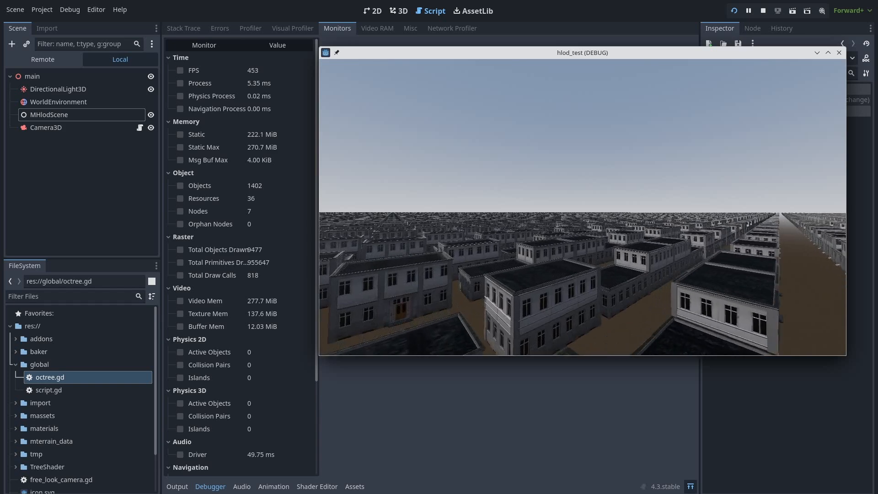
{"action": "key", "text": "w"}
{"action": "key", "text": "w"}
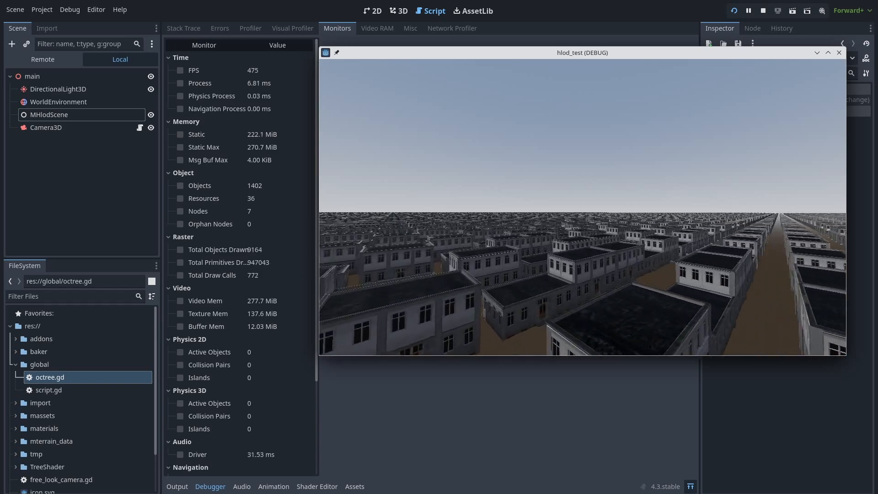